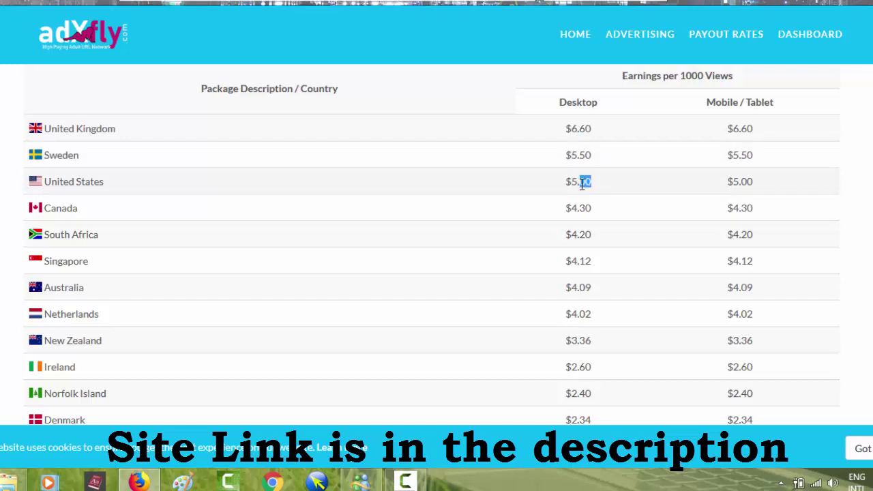
- Examine the publisher payout rates per 1000 views by country, from United Kingdom down to the Worldwide Deal
drag(579, 209, 616, 214)
scroll(431, 245, down, 10)
scroll(431, 245, down, 9)
scroll(432, 245, down, 6)
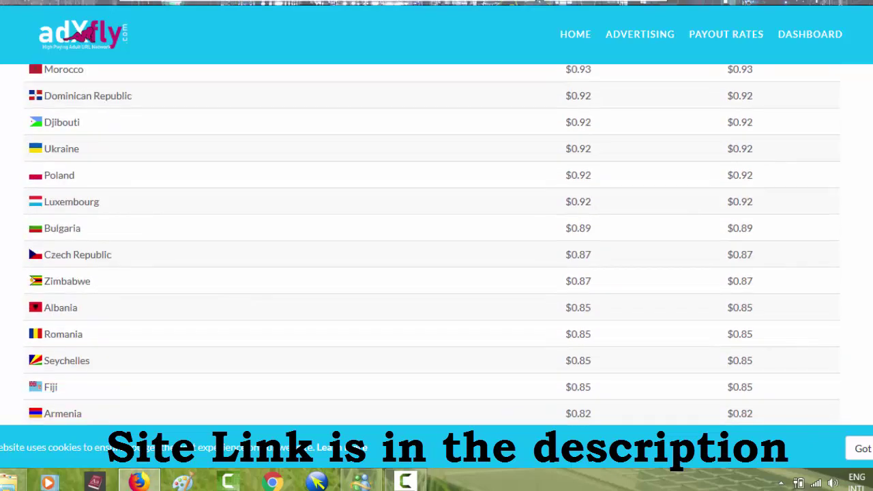
scroll(432, 245, down, 3)
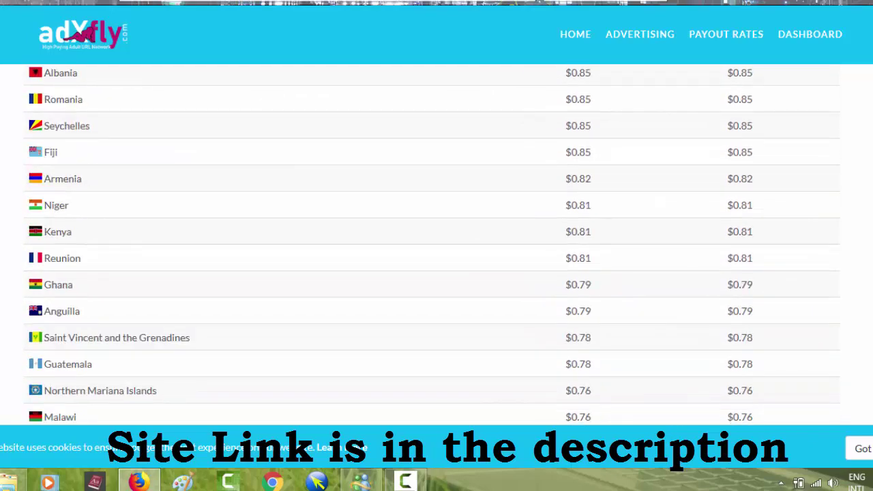
scroll(431, 245, down, 7)
scroll(505, 297, down, 1)
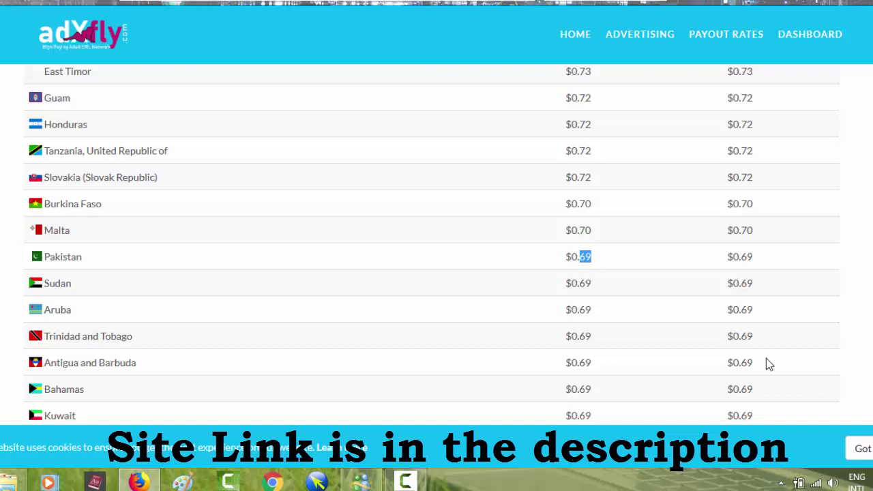
click(576, 256)
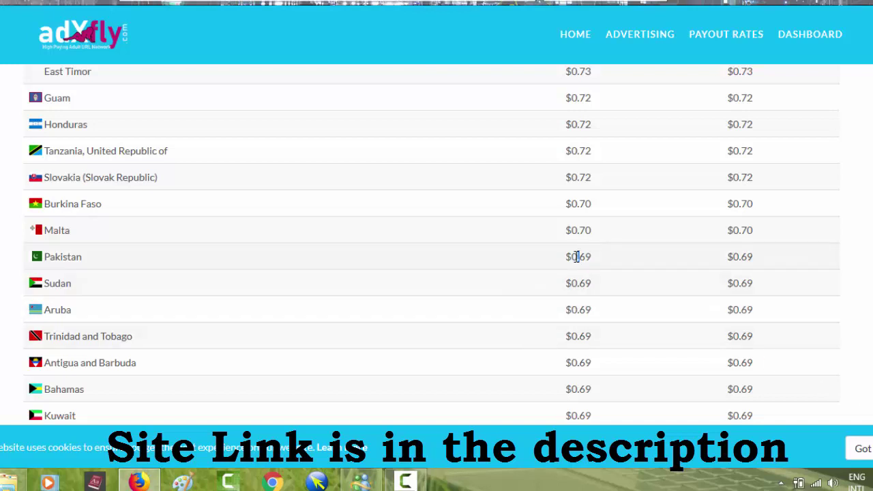
scroll(437, 245, down, 3)
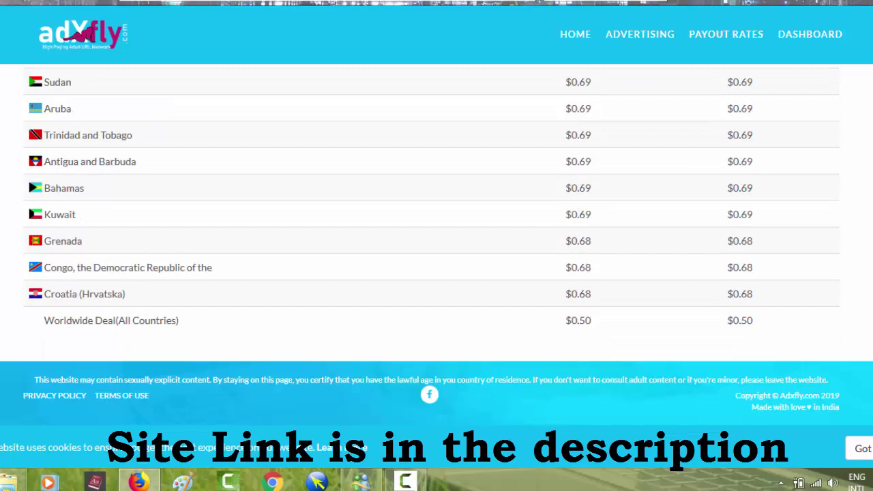
drag(564, 321, 592, 321)
scroll(432, 242, up, 20)
scroll(432, 245, up, 12)
scroll(431, 245, up, 5)
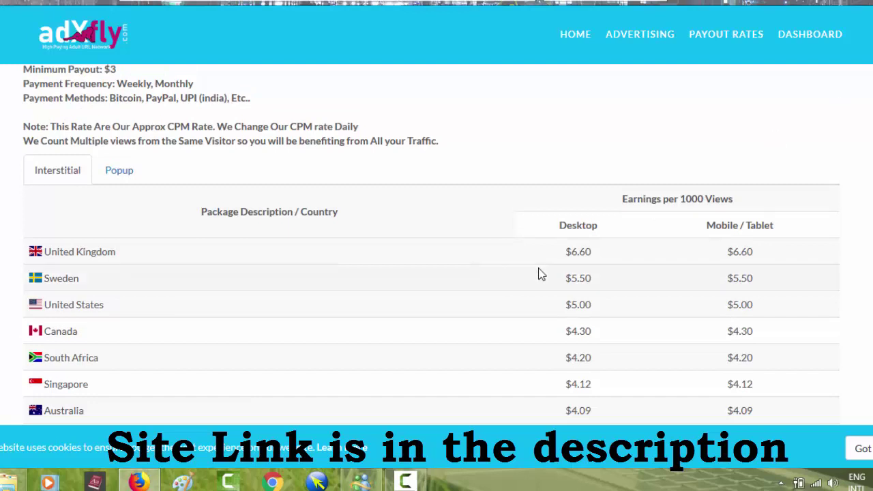
triple_click(481, 247)
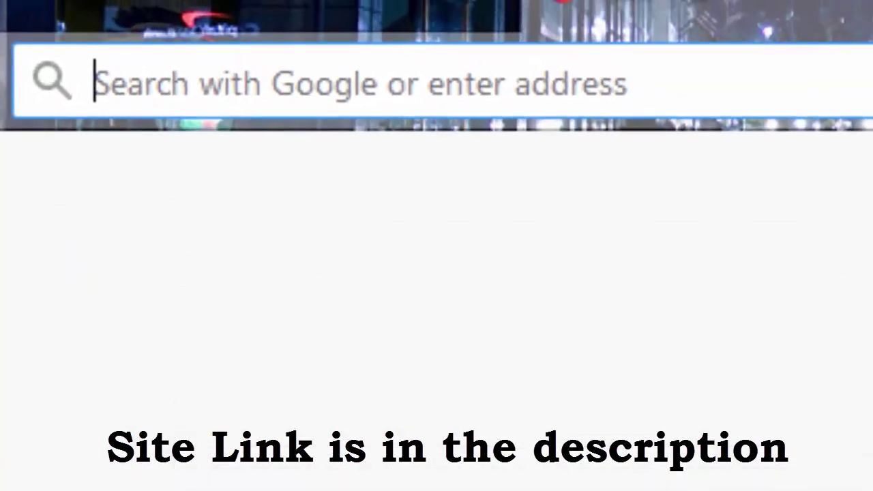
- Search Google for "Whatsapp groups" in a new browser tab and look through the results
text(Whatsa)
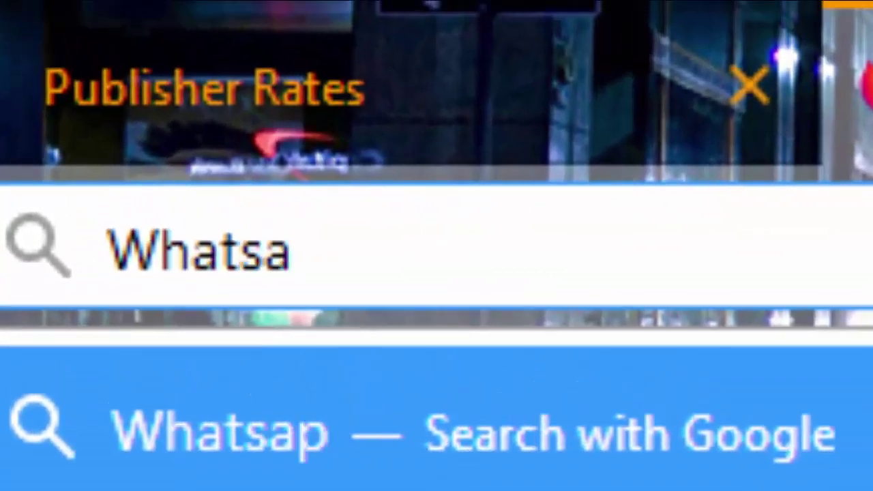
text(pp groups)
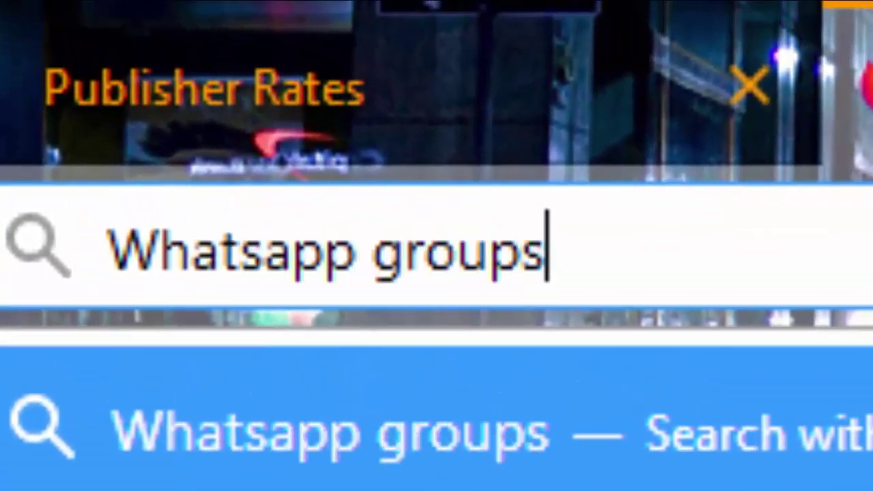
key(Return)
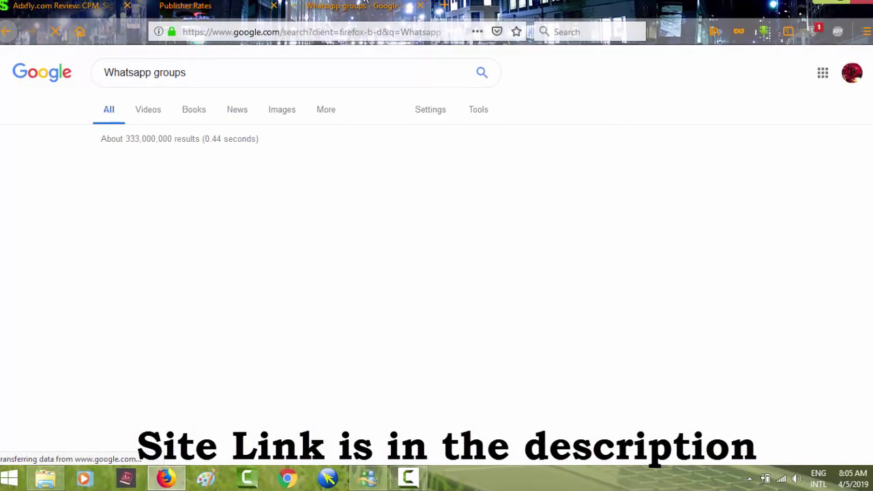
scroll(416, 180, down, 6)
scroll(416, 179, up, 2)
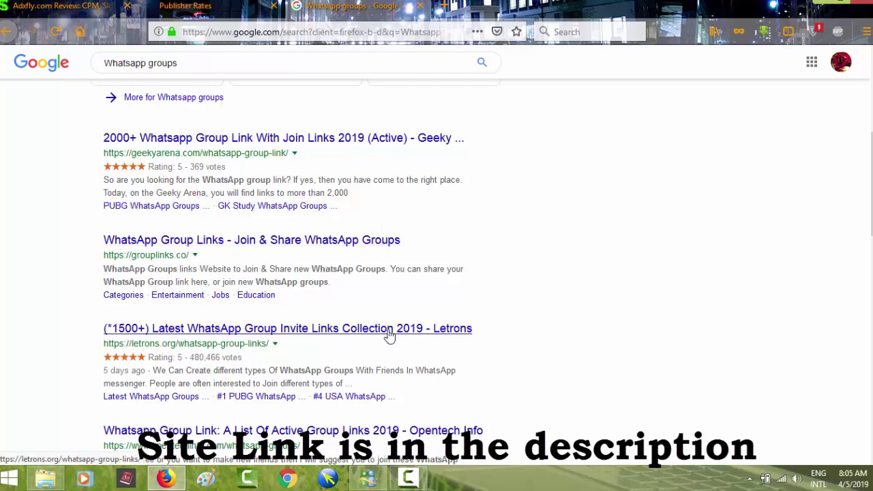
scroll(436, 273, down, 3)
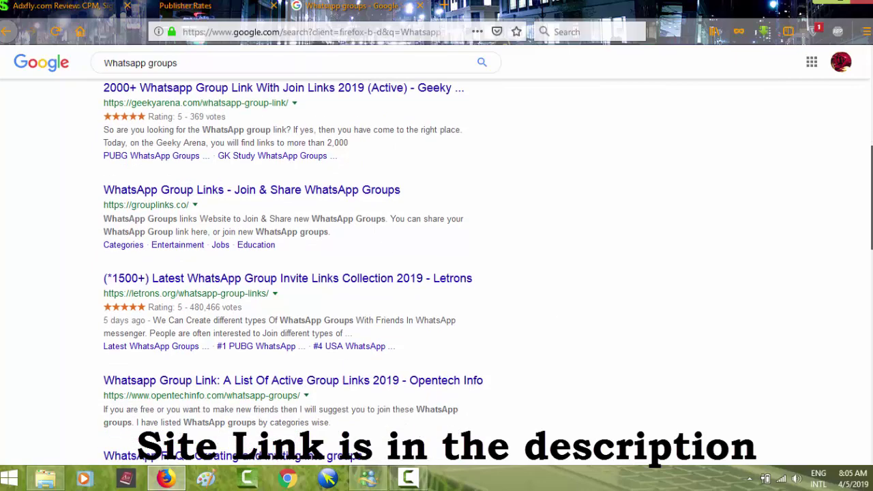
scroll(408, 176, down, 10)
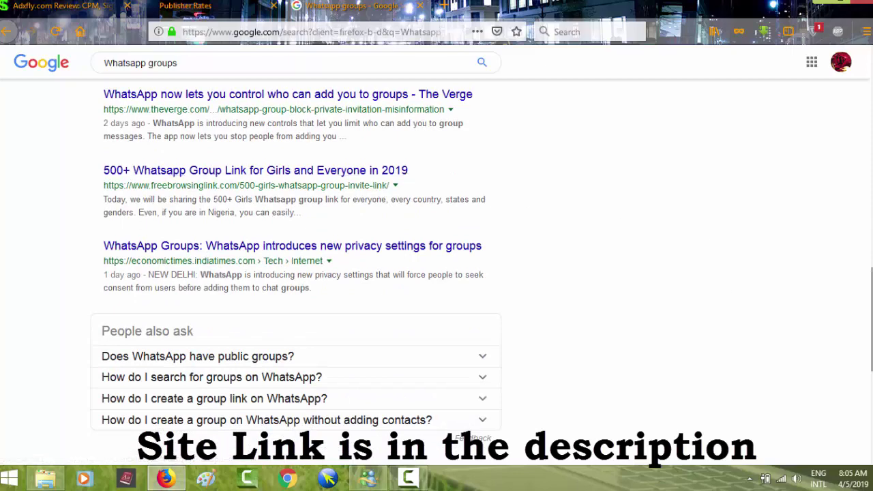
scroll(297, 273, down, 3)
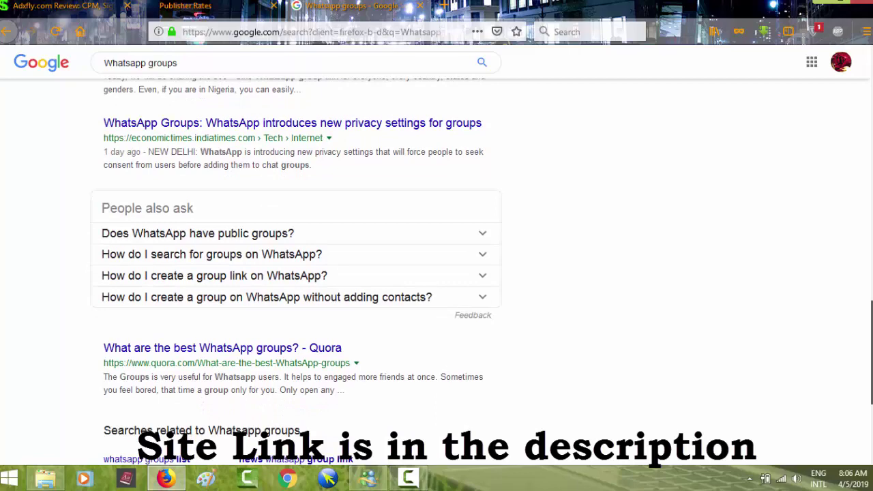
drag(865, 325, 864, 167)
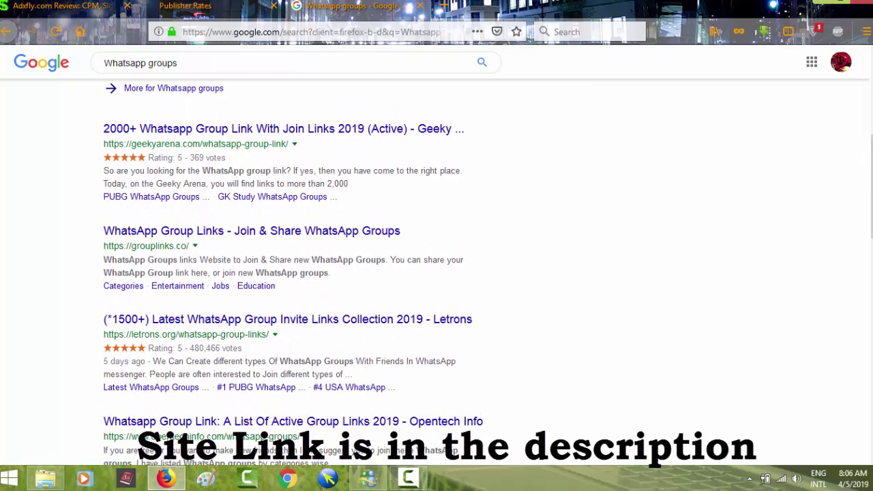
- Open the Adxfly member dashboard from the Publisher Rates page and revisit the open Google results and Adxfly.com review pages
click(256, 3)
click(777, 73)
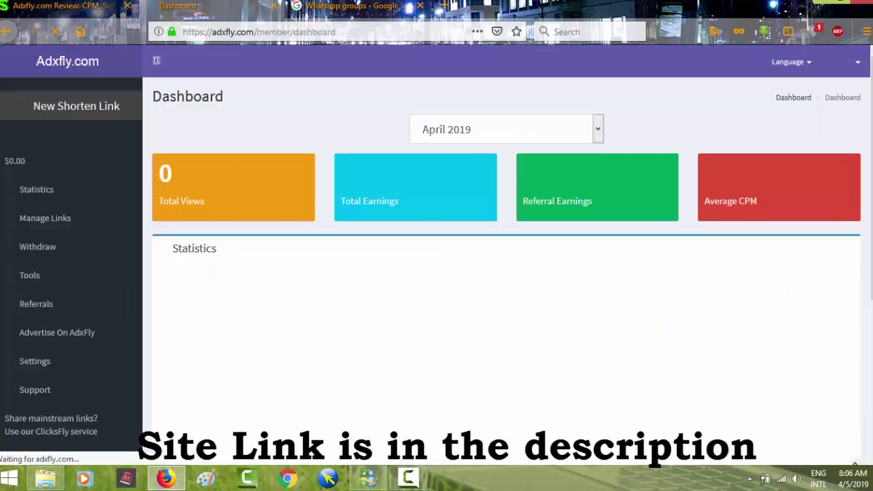
click(353, 5)
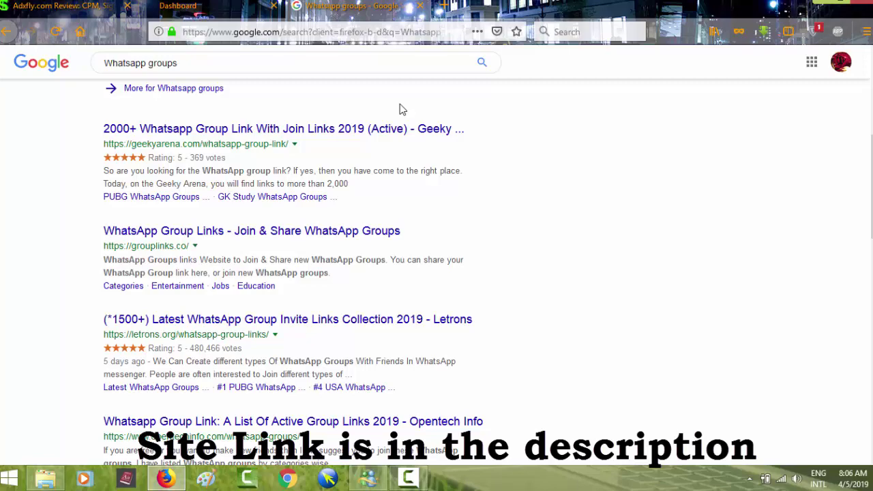
click(95, 5)
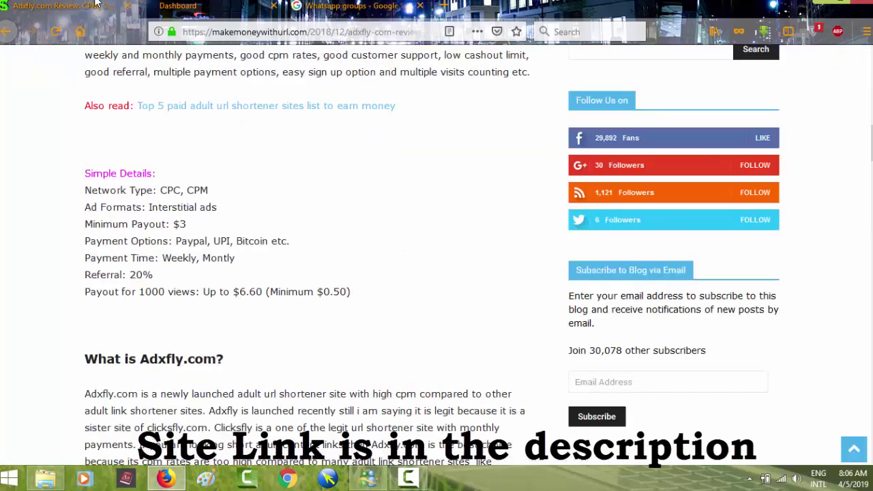
- Try to copy the address of the "Whatsapp groups" results page into the dashboard's URL field
click(350, 4)
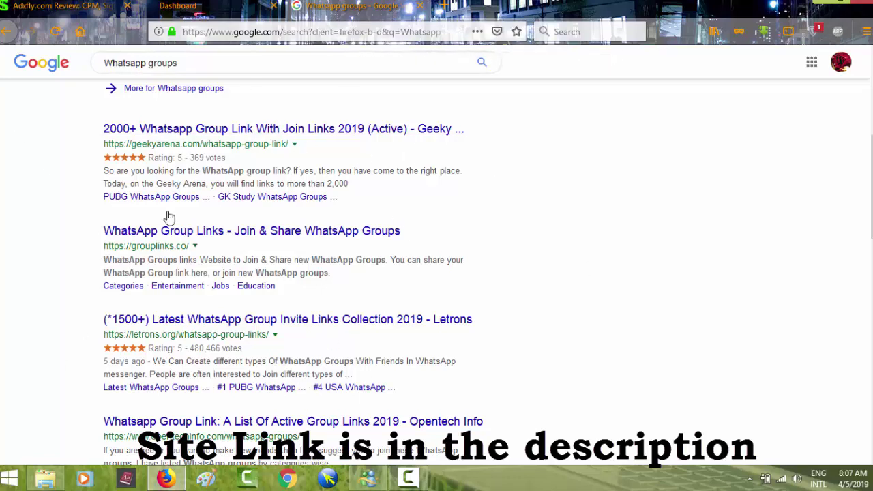
click(279, 35)
key(ctrl+c)
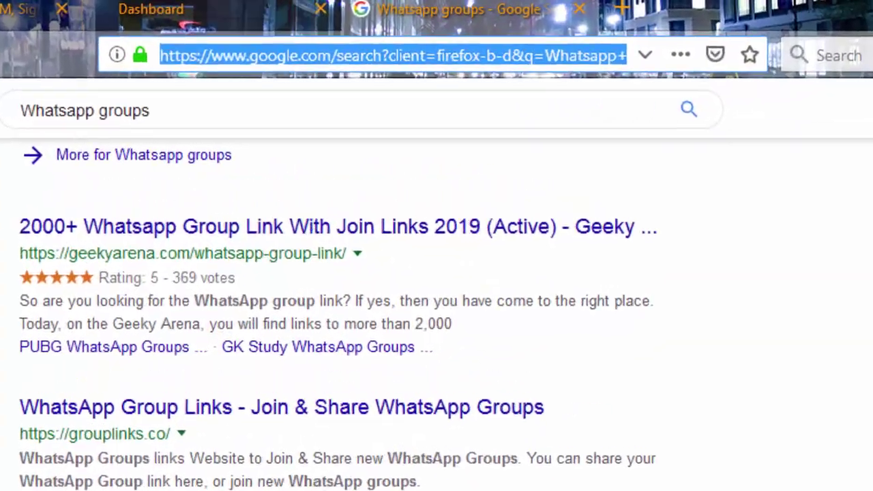
click(177, 5)
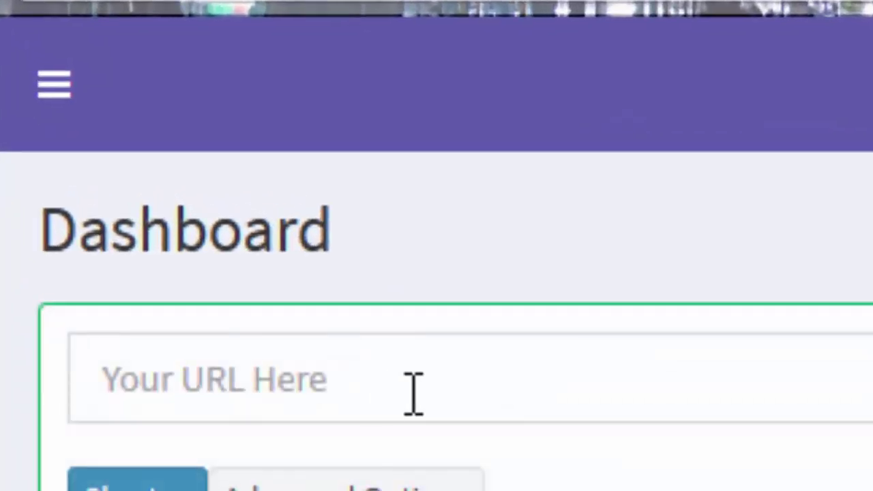
click(414, 391)
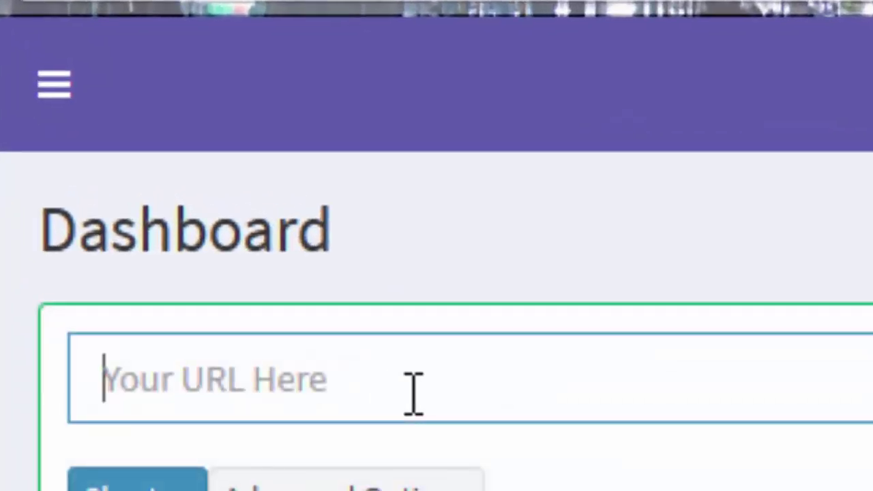
text(v)
key(BackSpace)
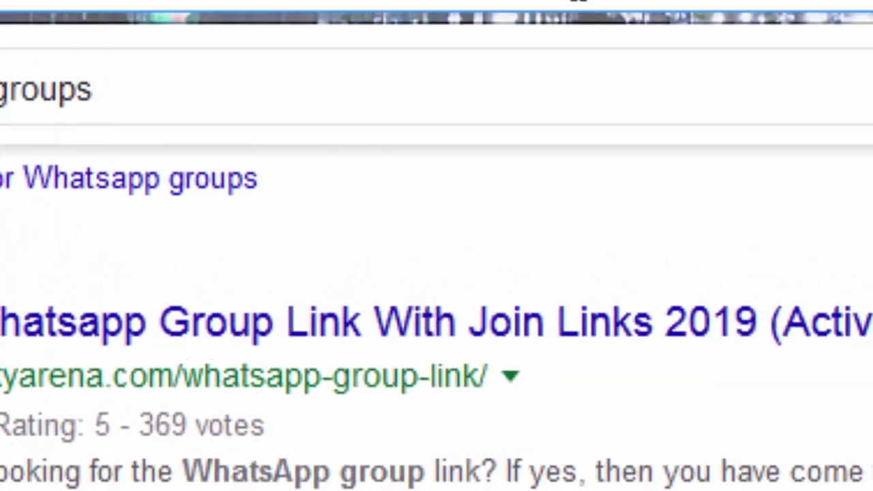
- Copy the "Whatsapp groups" Google results address into the Adxfly dashboard's URL field and shorten it
click(441, 96)
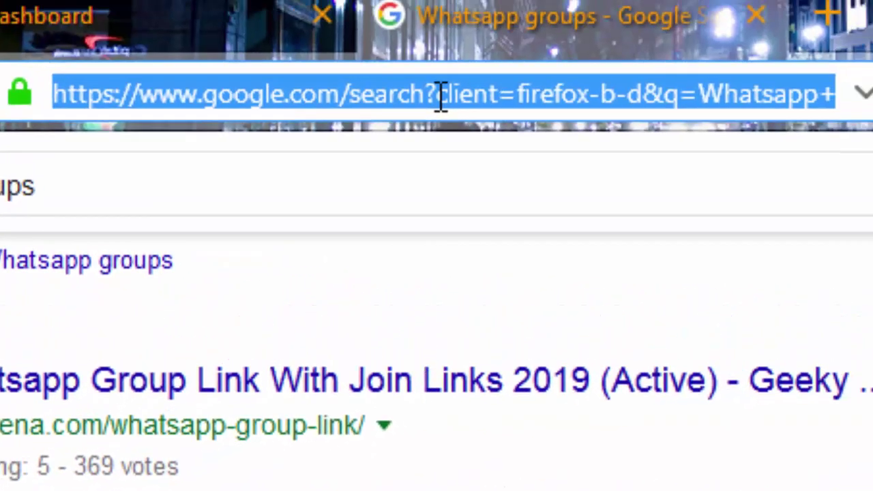
click(47, 15)
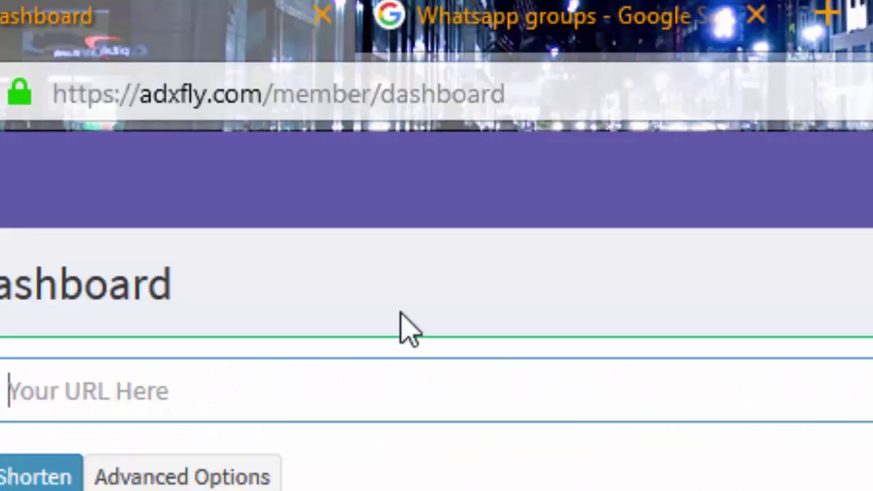
key(ctrl+v)
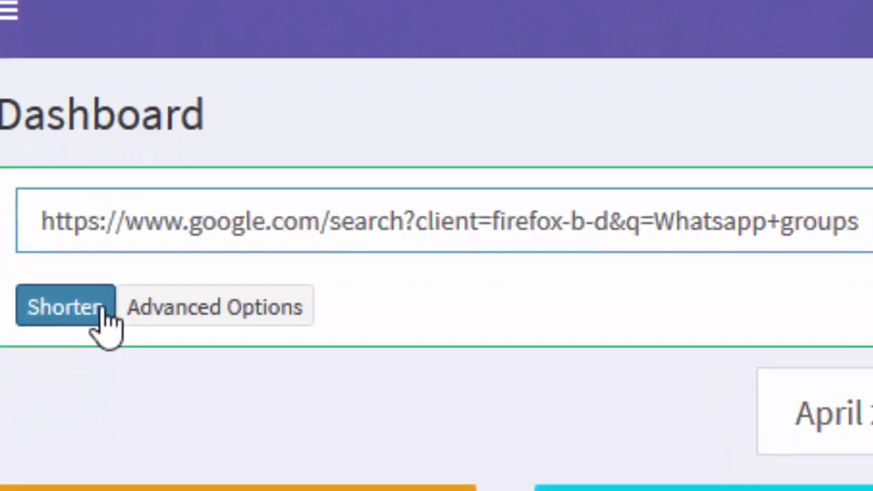
click(85, 393)
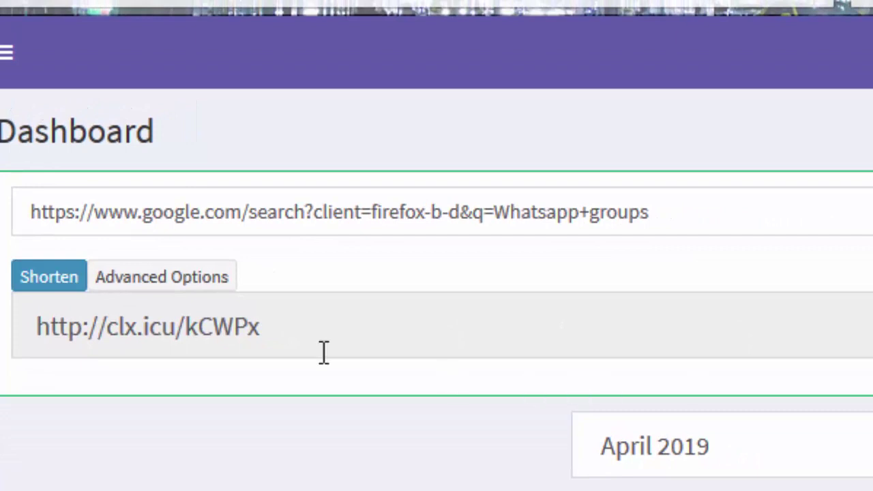
- Examine the generated short link on the dashboard by highlighting the whole address and its ending
double_click(273, 327)
drag(263, 327, 35, 326)
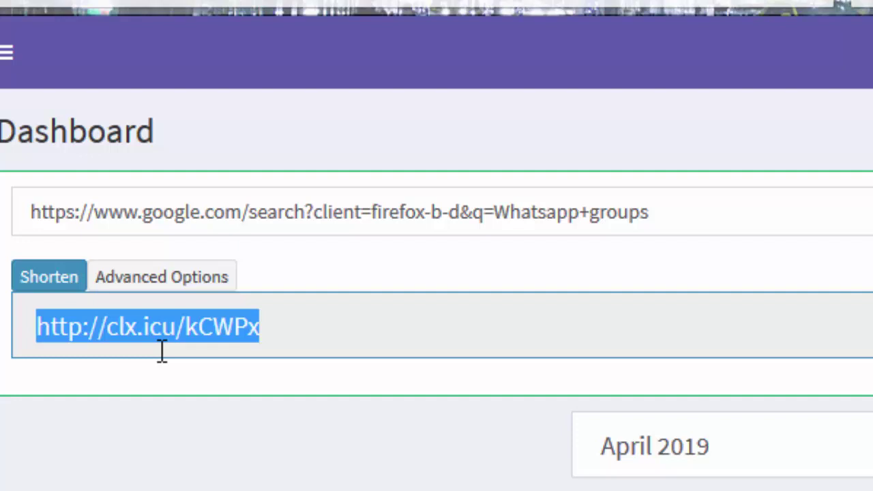
click(255, 345)
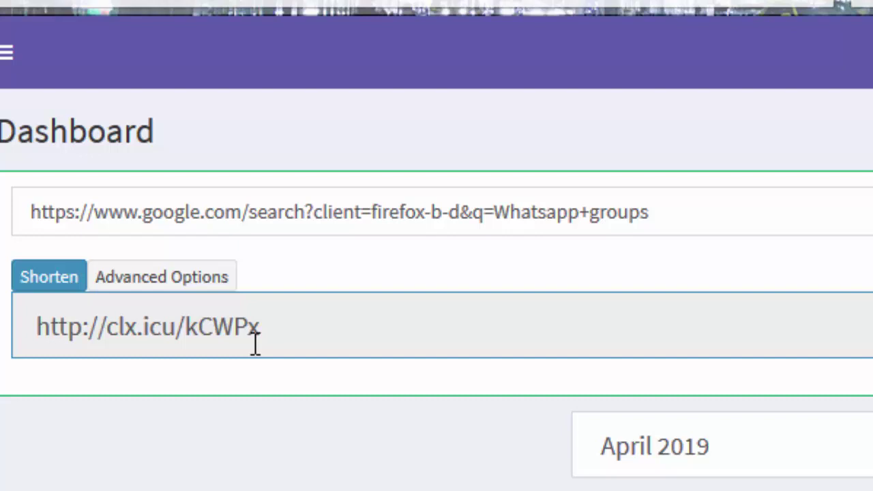
triple_click(255, 343)
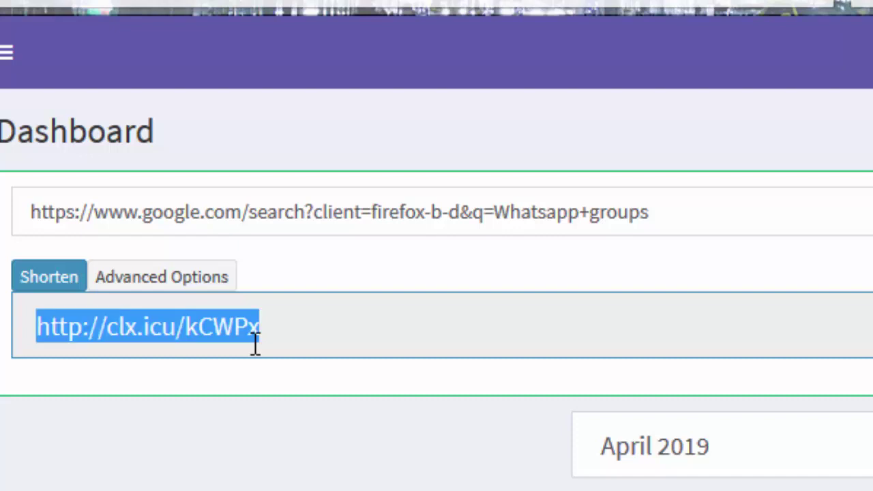
click(255, 343)
click(308, 382)
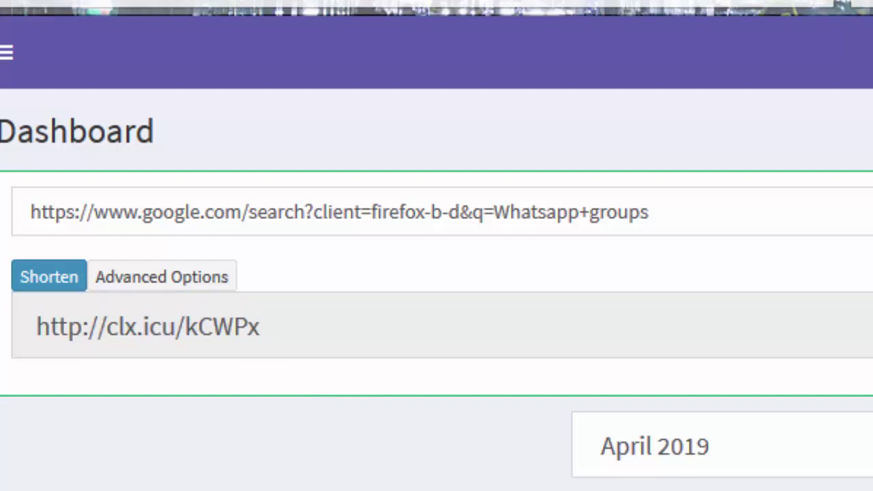
double_click(196, 315)
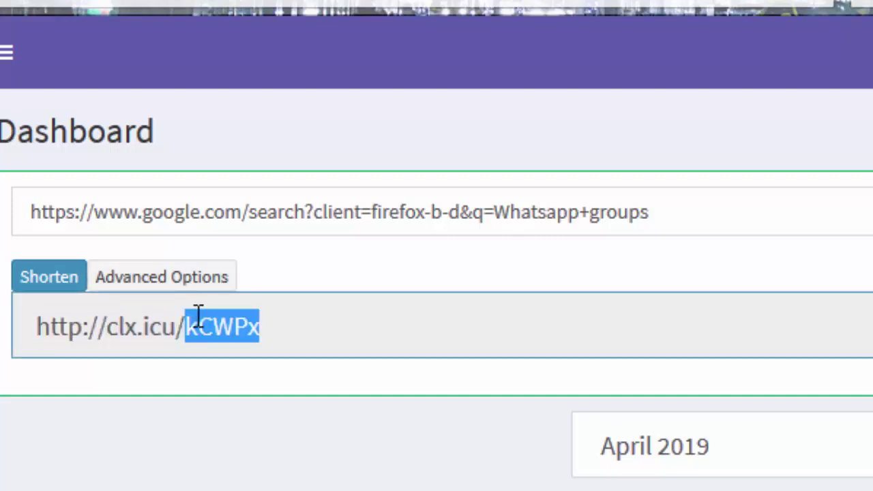
click(243, 381)
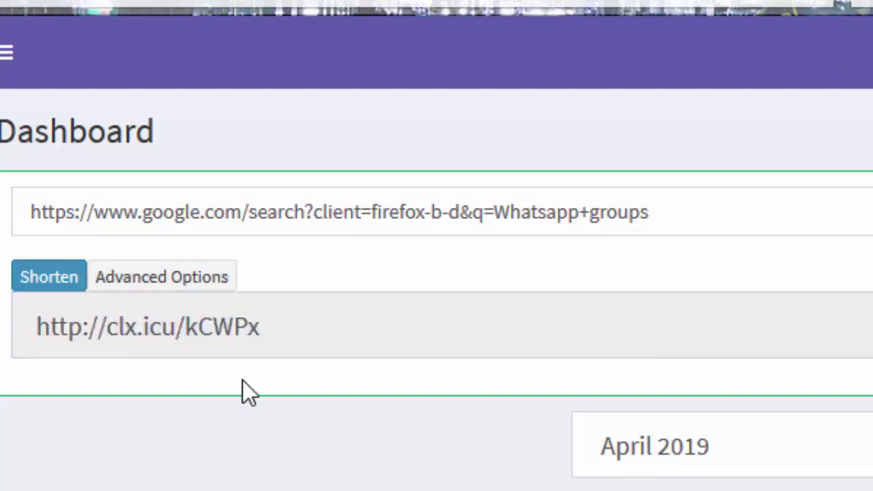